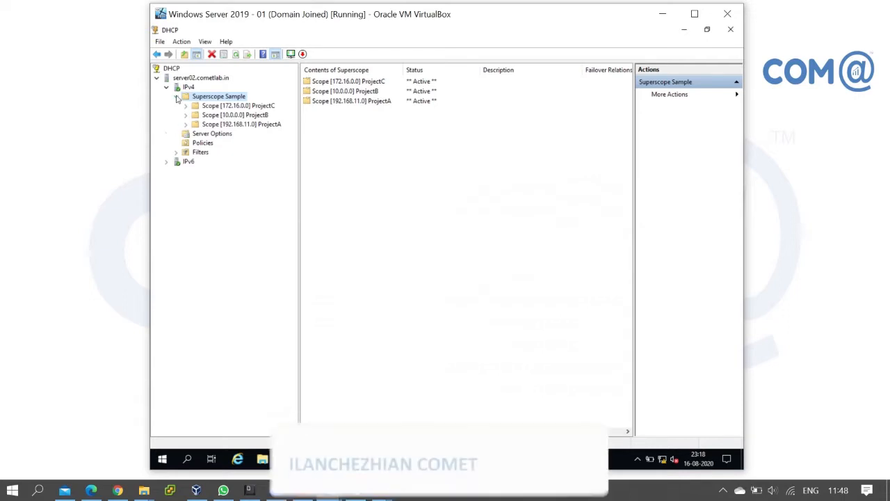
Collapse Superscope Sample and start the New Multicast Scope wizard from IPv4, passing its welcome page
{"action": "left_click", "coordinate": [178, 98]}
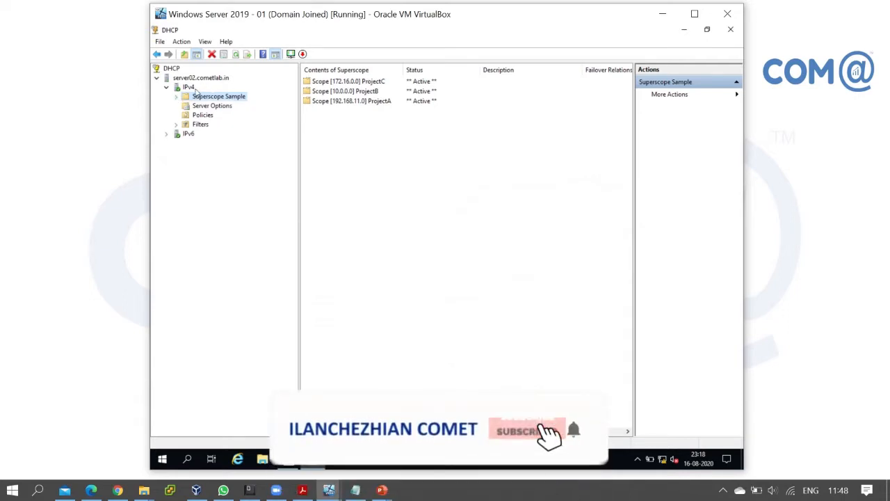
{"action": "right_click", "coordinate": [189, 87]}
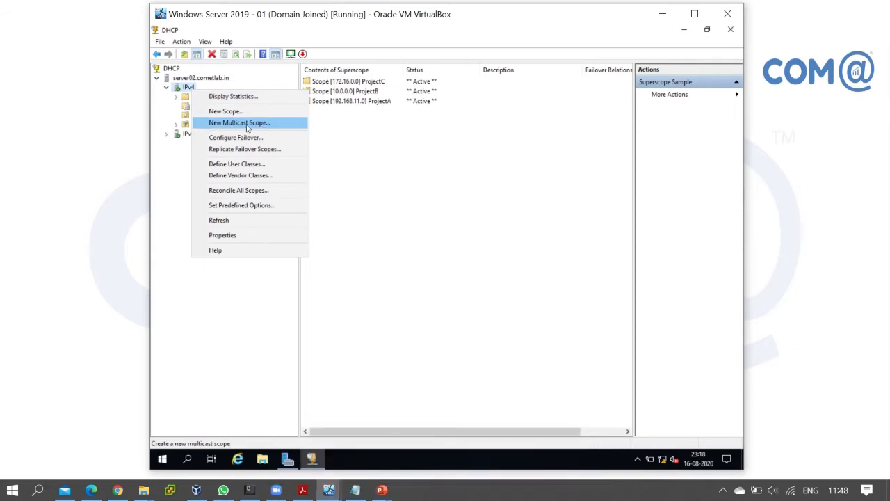
{"action": "left_click", "coordinate": [239, 122]}
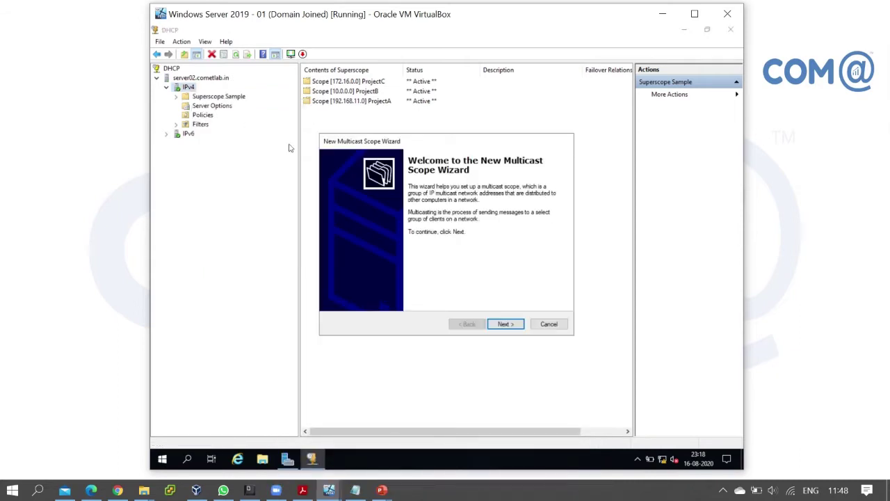
{"action": "left_click", "coordinate": [503, 324]}
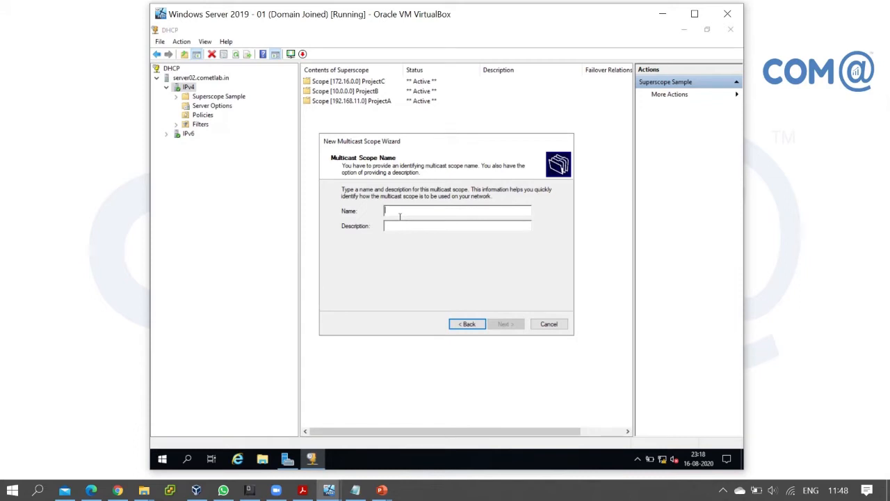
{"action": "type", "text": "N"}
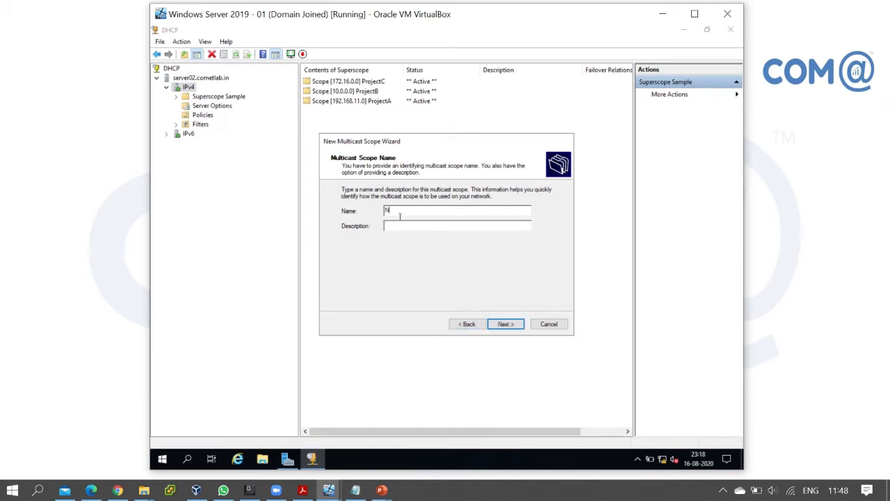
{"action": "type", "text": "ew"}
{"action": "type", "text": "MCS"}
Accept the scope name NewMCS and advance to the IP address range page
{"action": "left_click", "coordinate": [505, 323]}
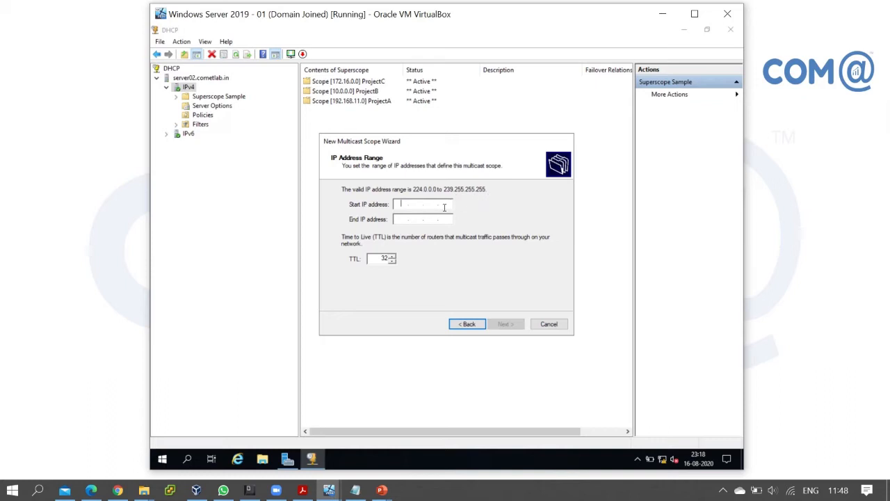
{"action": "type", "text": "224"}
{"action": "type", "text": "224"}
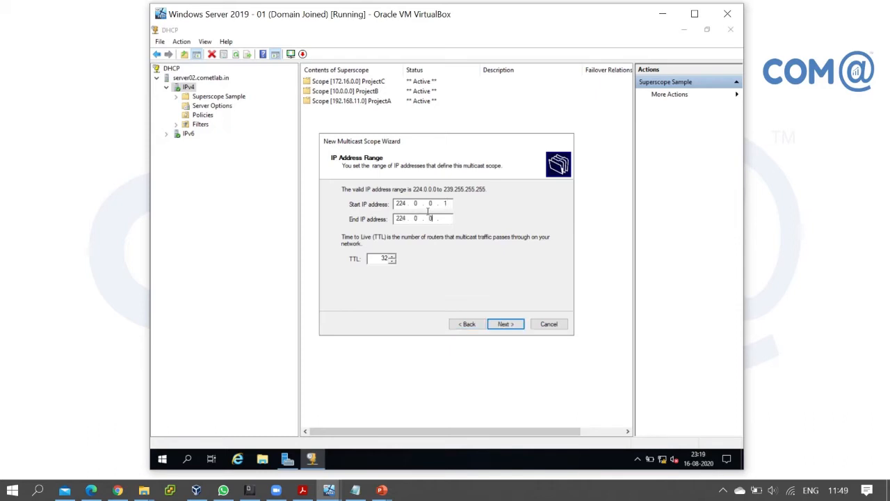
{"action": "type", "text": "10"}
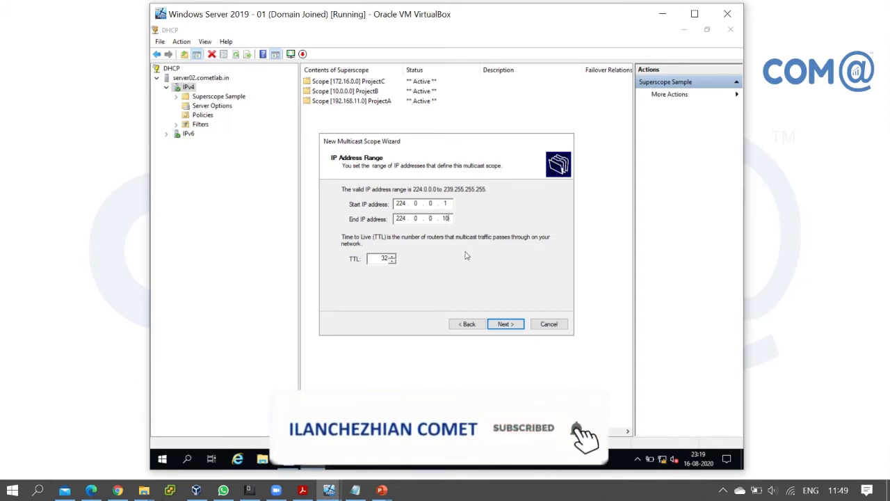
{"action": "type", "text": "0"}
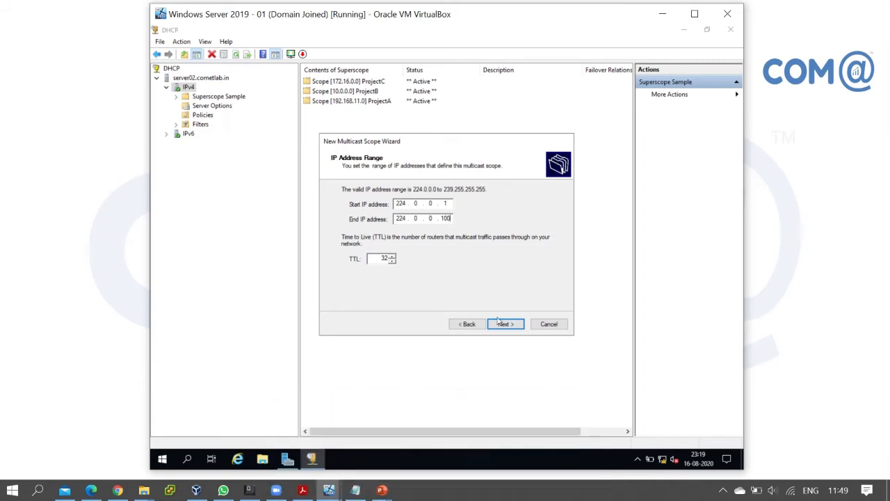
Confirm the range 224.0.0.1–224.0.0.100 with TTL 32 and advance to Add Exclusions
{"action": "left_click", "coordinate": [506, 323]}
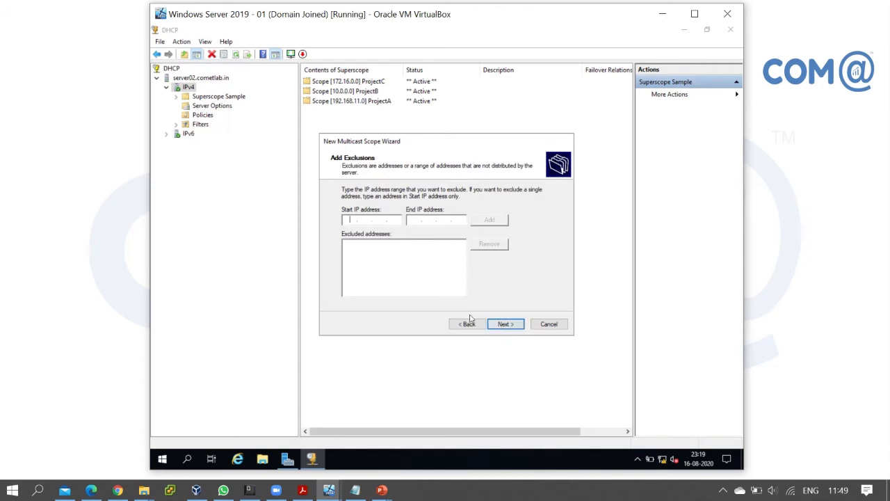
Skip exclusions, keep a 30-day lease, and choose to activate the scope now
{"action": "left_click", "coordinate": [505, 324]}
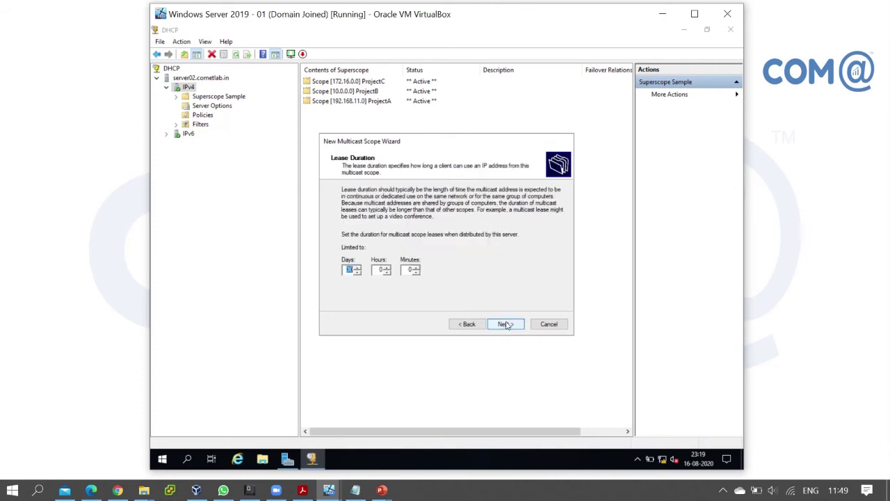
{"action": "left_click", "coordinate": [349, 271]}
{"action": "type", "text": "10"}
{"action": "left_click", "coordinate": [509, 327]}
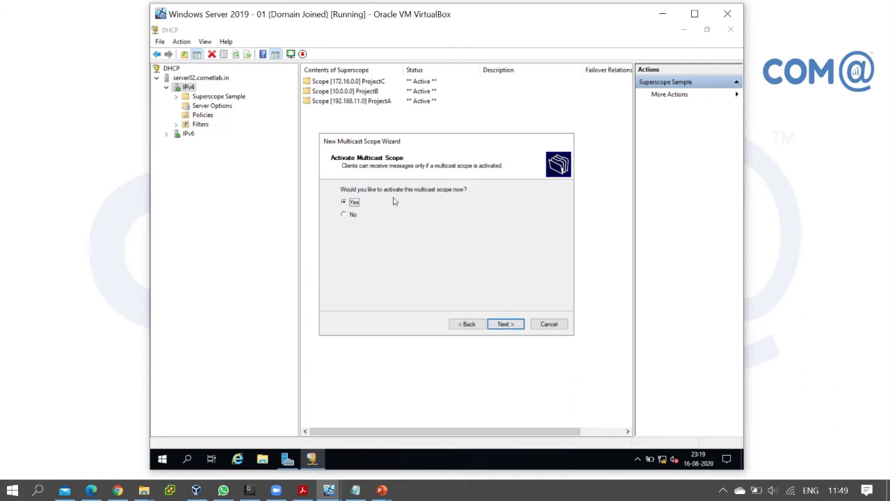
{"action": "left_click", "coordinate": [506, 324]}
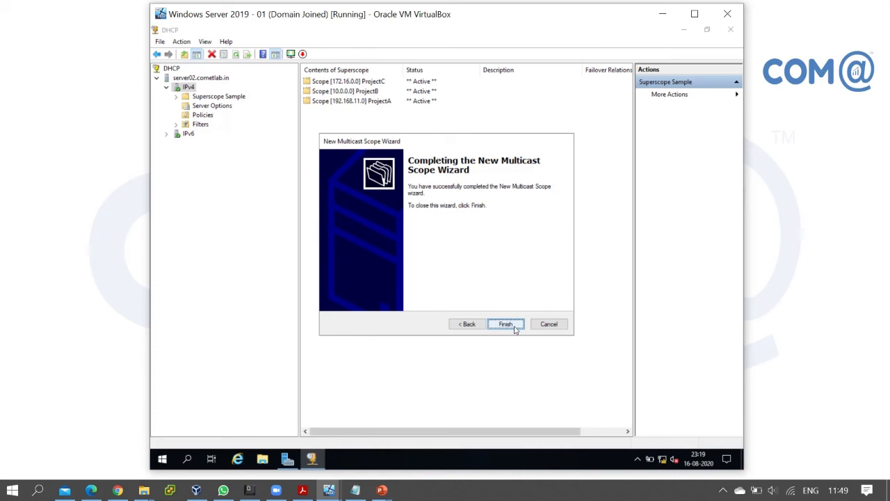
Finish the wizard and expand Multicast Scope [NewMCS] to show Address Pool and Address Leases
{"action": "left_click", "coordinate": [505, 324]}
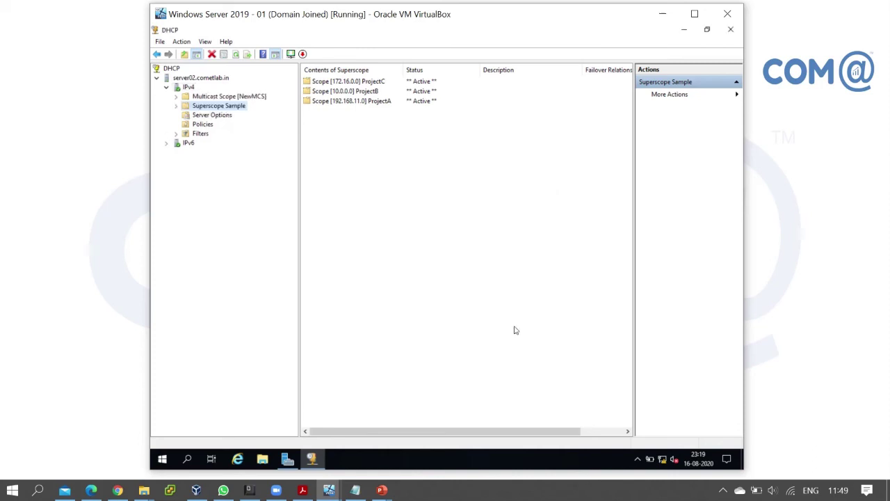
{"action": "double_click", "coordinate": [230, 96]}
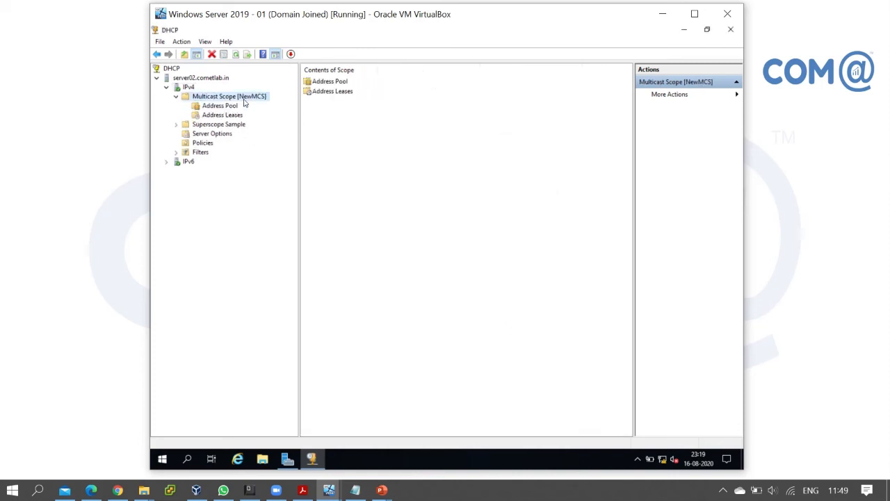